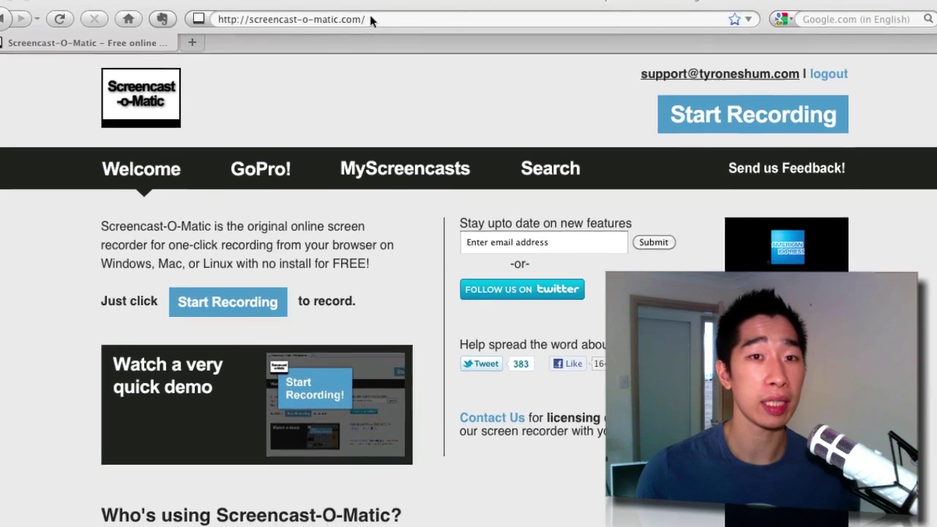
Step: Select the site's web address in the browser, then deselect it
click(362, 19)
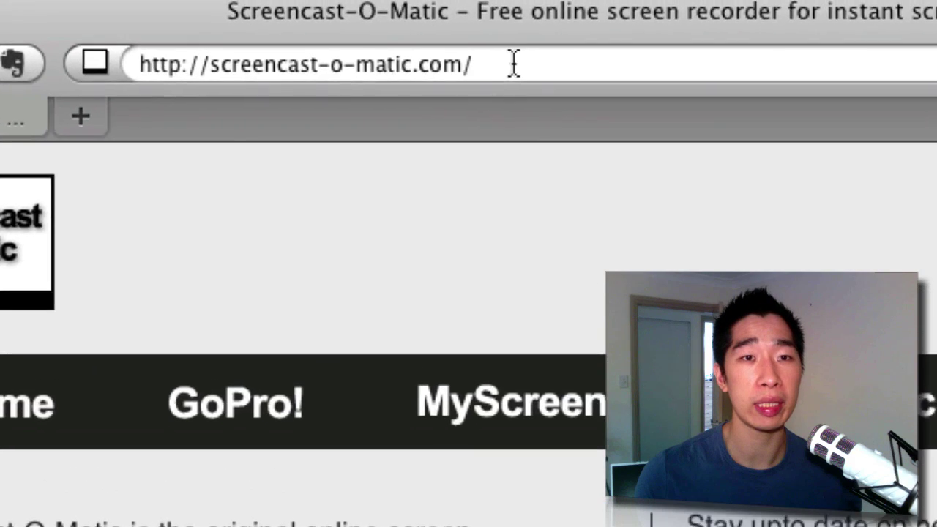
click(440, 38)
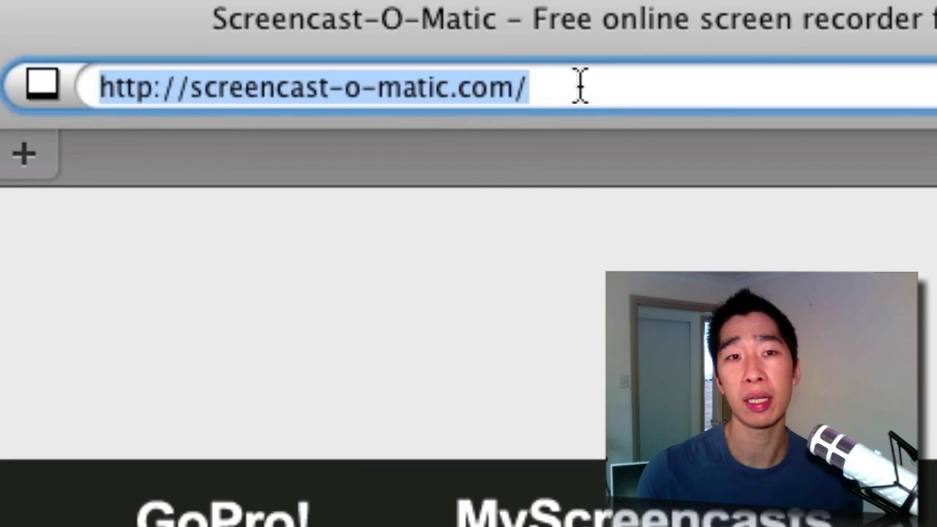
click(580, 86)
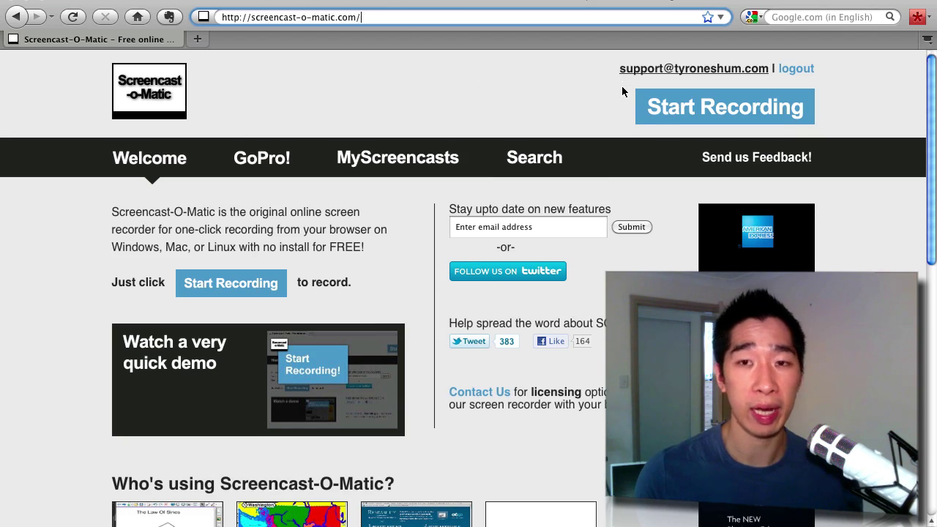
Step: Launch the screen recorder, shift its frame right, and change the size from 640 x 480 to Fullscreen
click(771, 115)
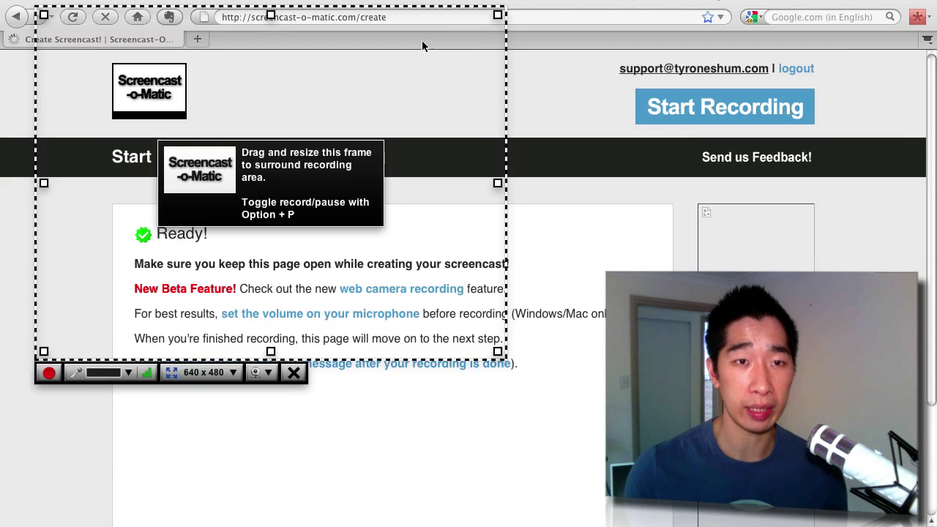
drag(391, 194, 562, 188)
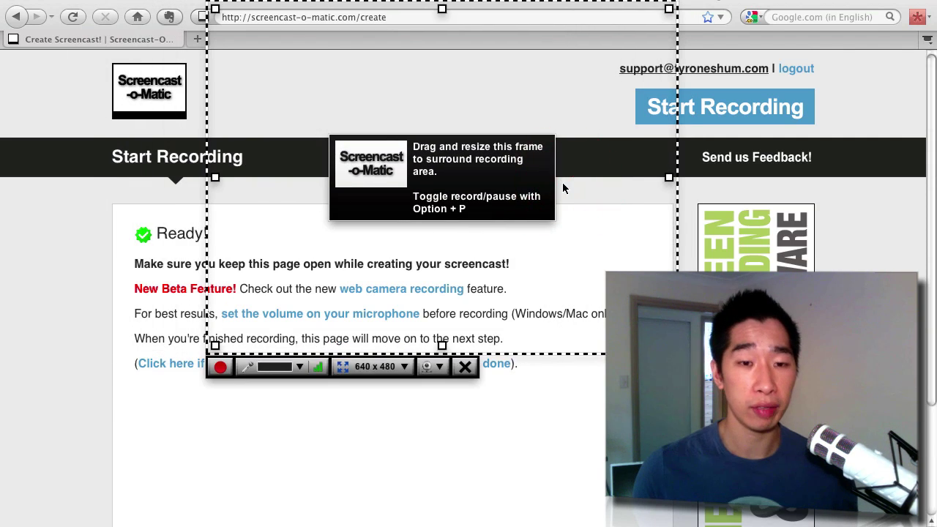
click(404, 362)
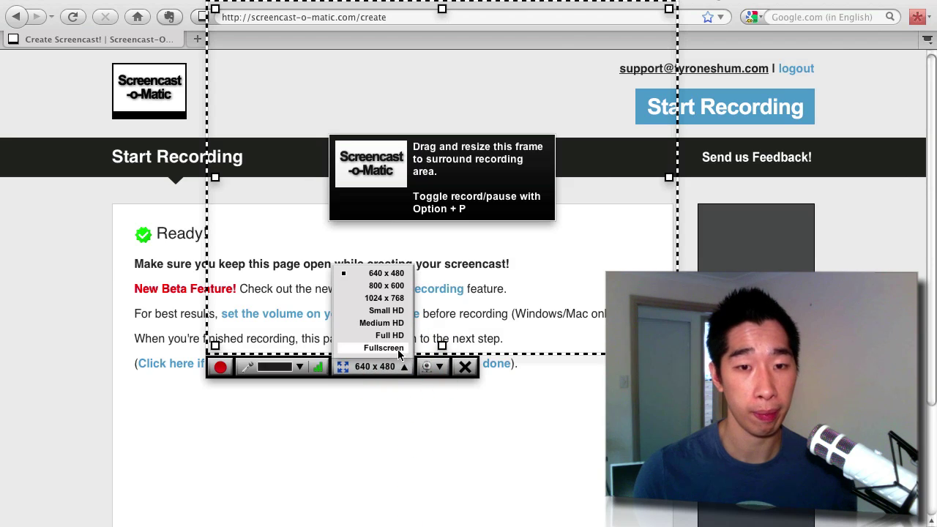
click(388, 348)
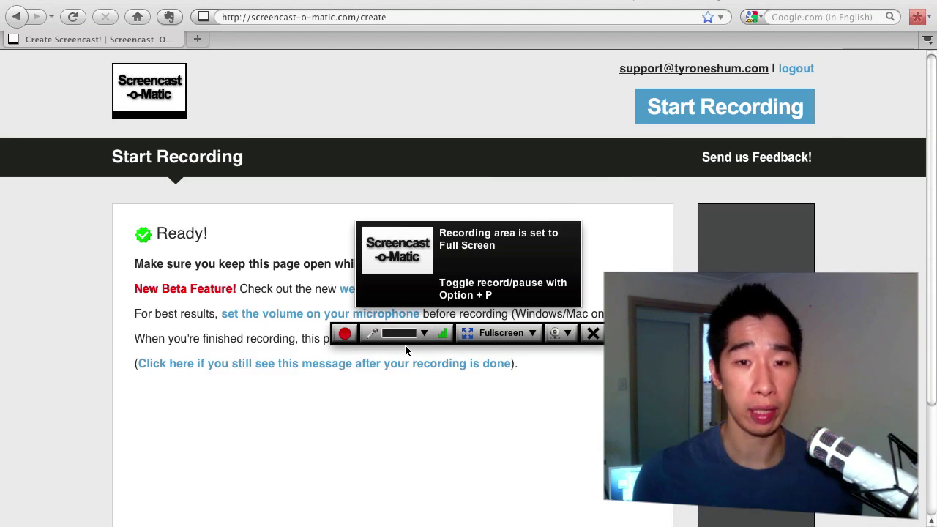
Step: Record about 20 seconds of the full screen, then pause with Alt+P
click(344, 334)
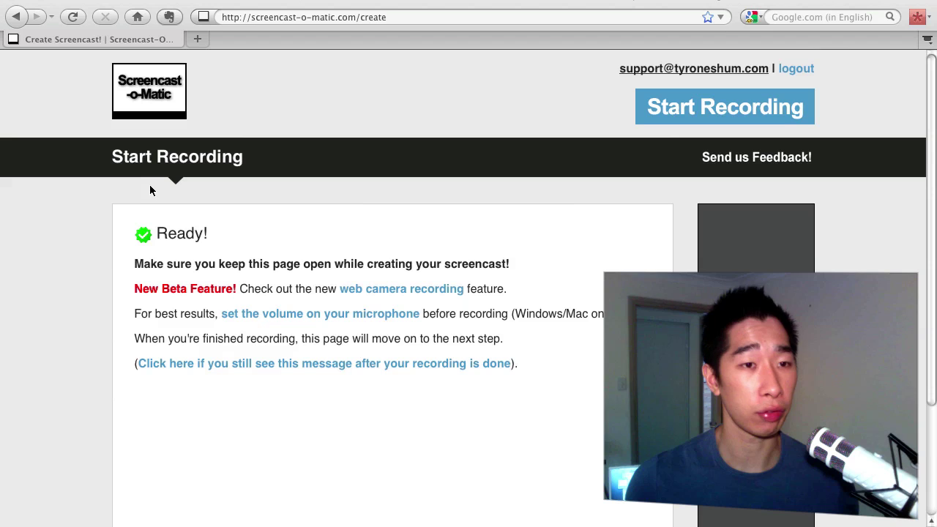
click(241, 162)
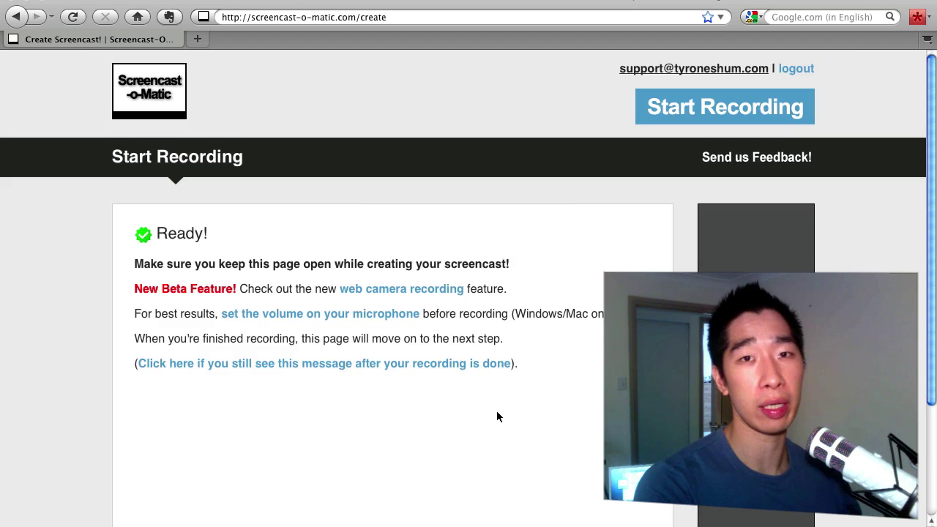
key(alt+p)
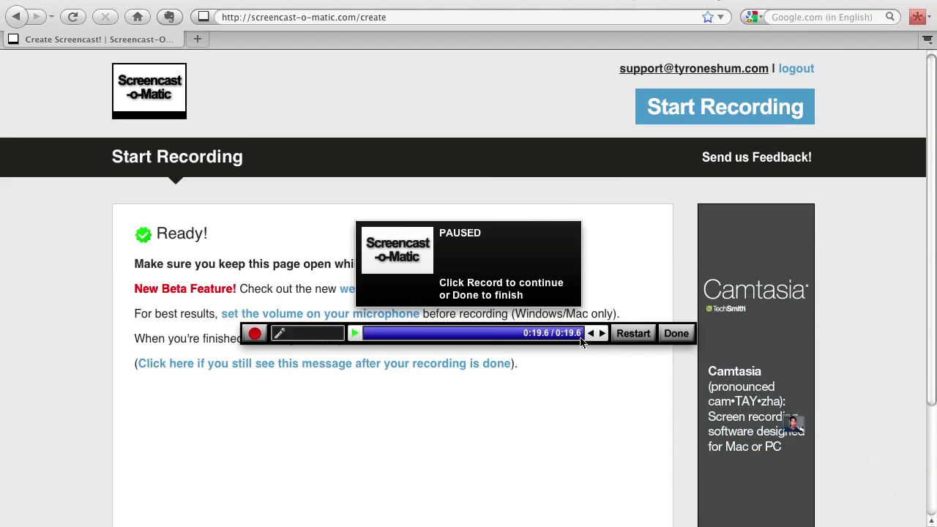
Step: Finish the recording and scroll the Preview Recording page to see the upload, export and add-more options
click(677, 334)
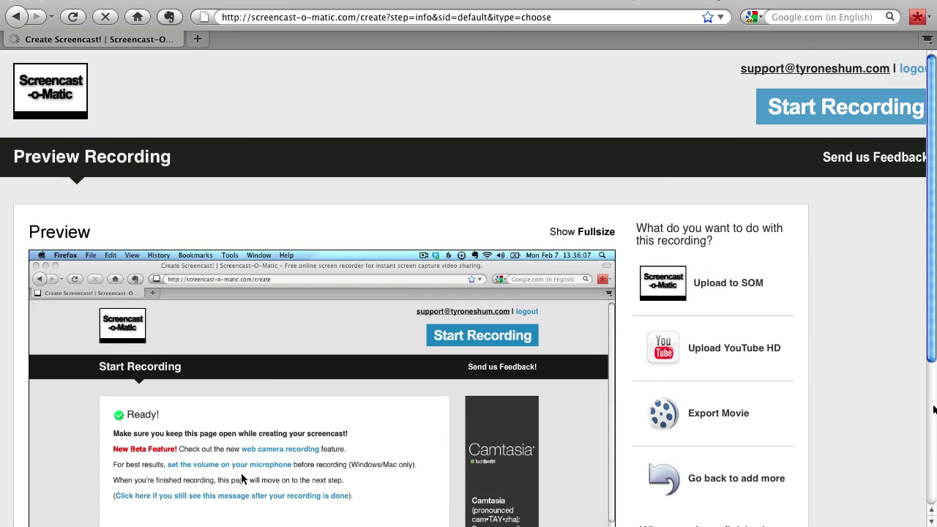
drag(934, 410, 924, 339)
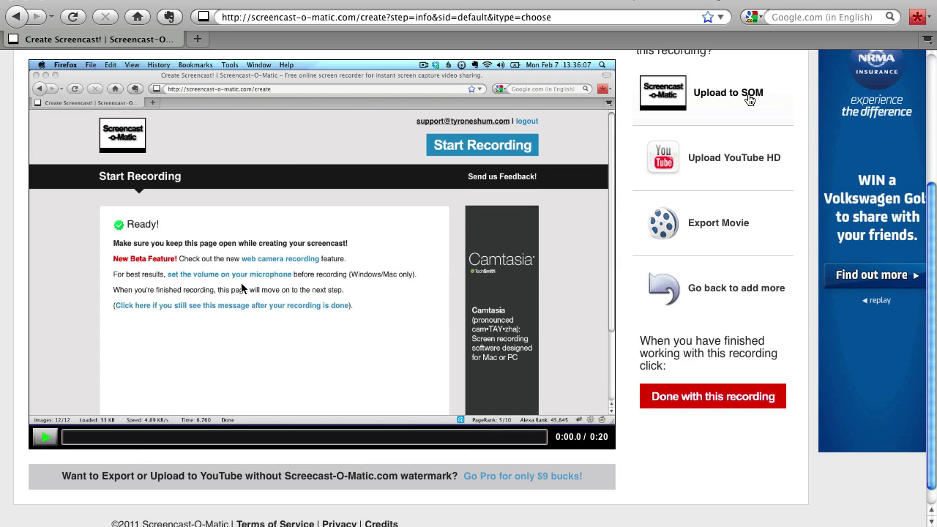
Step: Choose Upload to SOM, title the video as the owner's test, and describe it as 'testing 2'
click(750, 100)
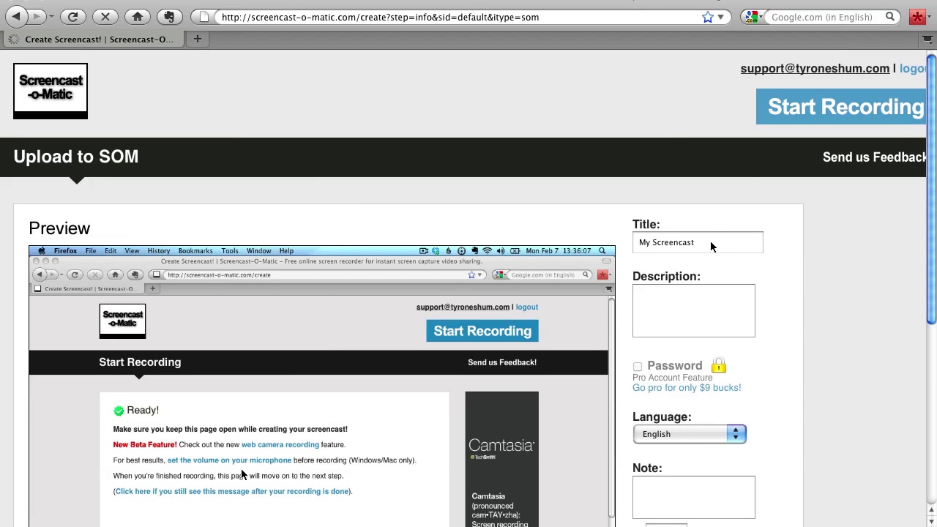
click(709, 242)
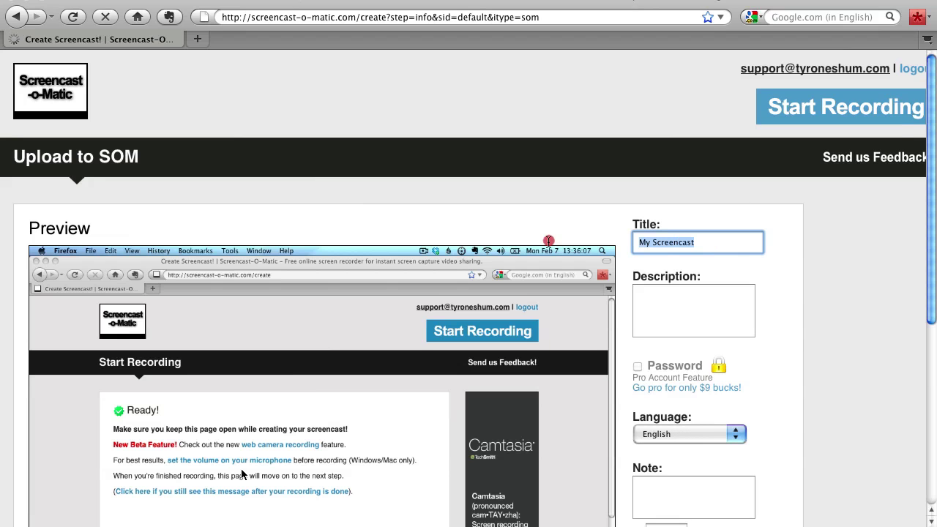
text(Ty)
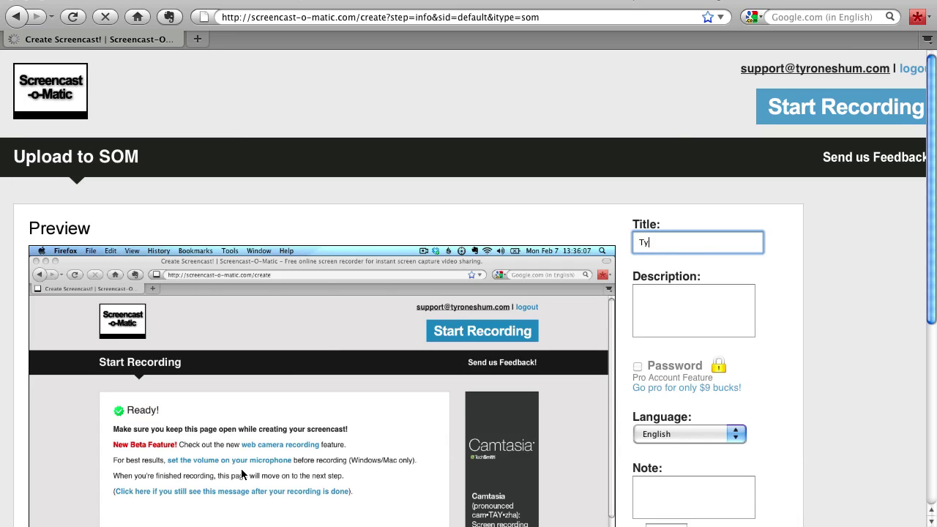
text(eron)
key(BackSpace)
key(BackSpace)
key(BackSpace)
key(BackSpace)
text(rone's test)
key(Tab)
text(testing 2)
key(Tab)
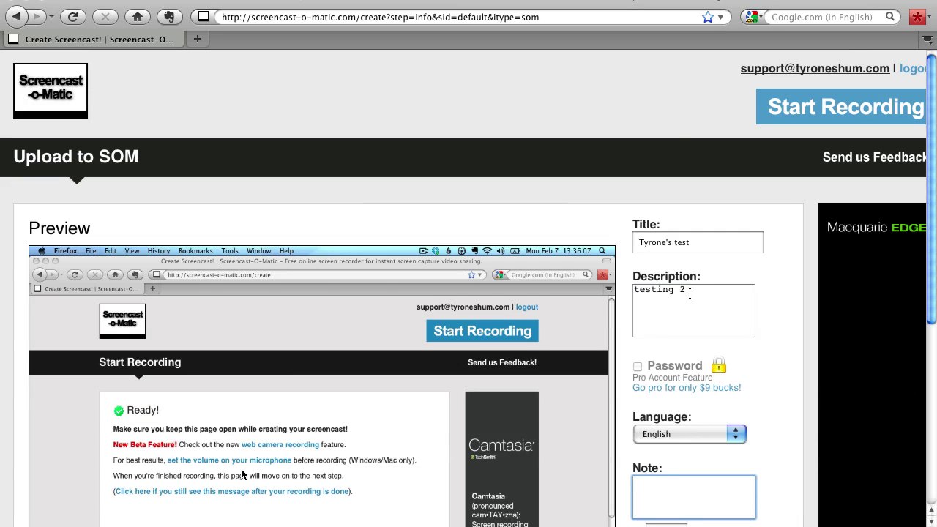
Step: Uncheck Best Rescale, Searchable, Users can add notes and Users can leave comments
drag(931, 221, 911, 404)
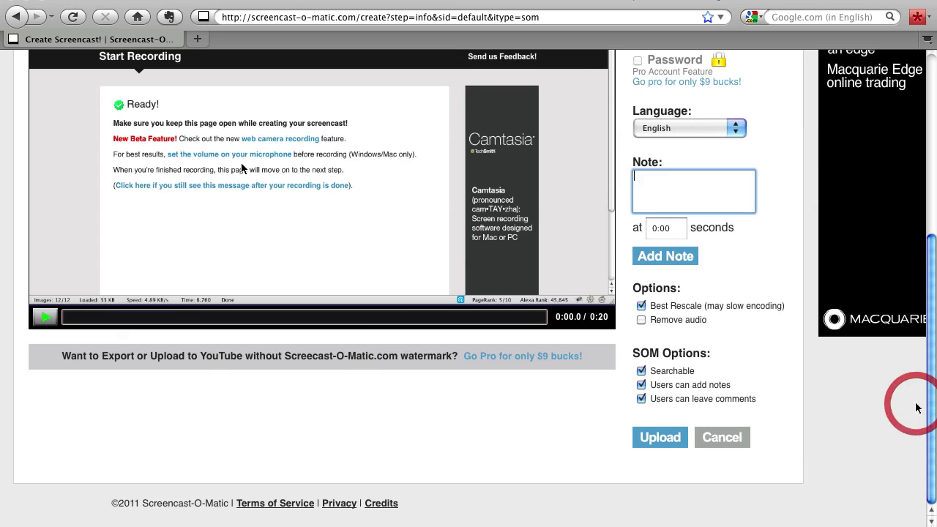
click(641, 306)
click(641, 371)
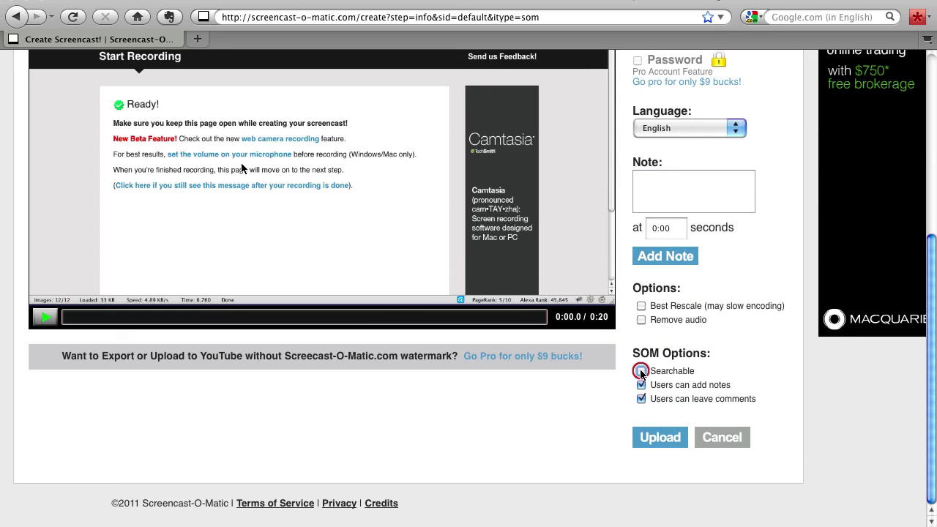
click(641, 385)
click(641, 399)
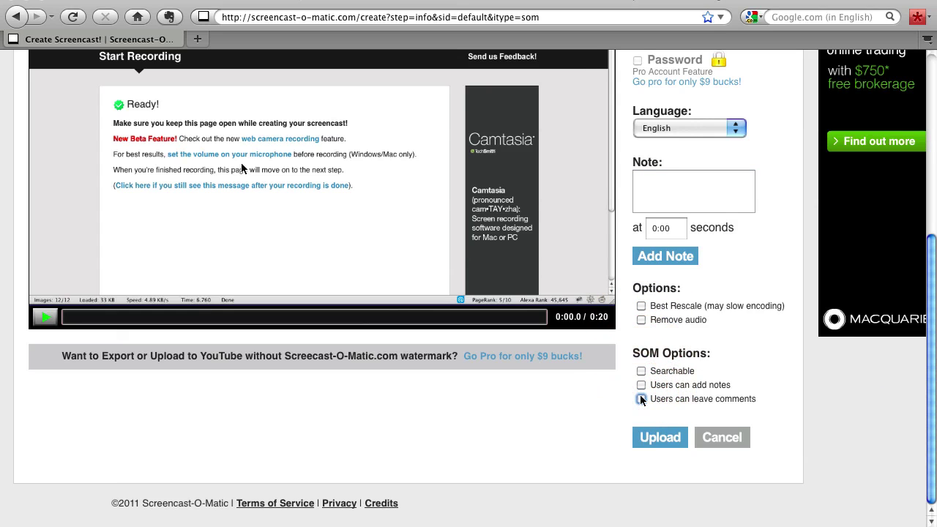
Step: Upload the screencast and open its share link in a new tab
click(658, 444)
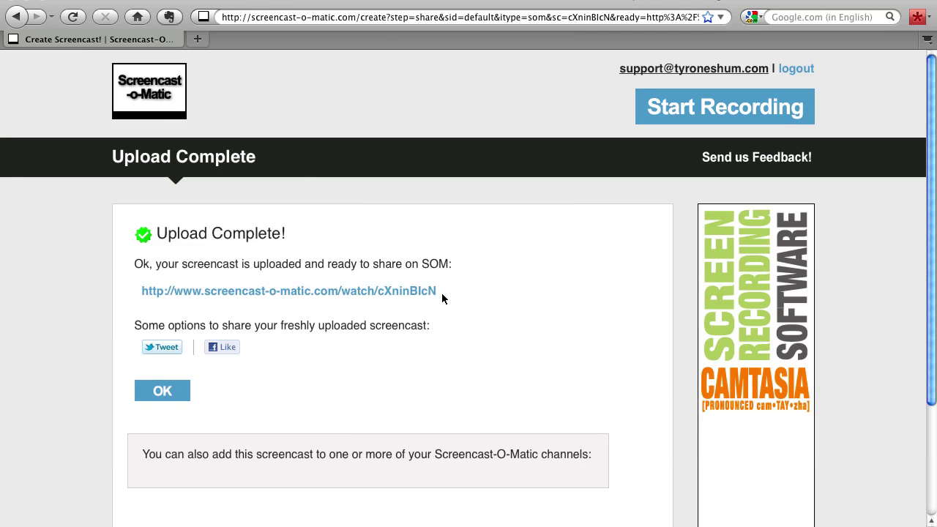
drag(440, 296, 136, 293)
right_click(190, 296)
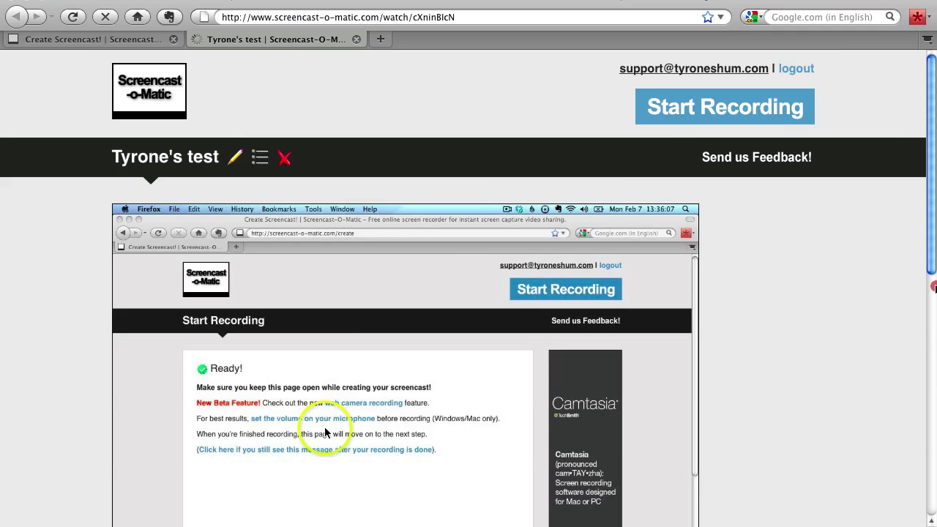
Step: Scroll down the watch page and pause the screencast playback at 0:05
scroll(920, 283, down, 7)
drag(926, 330, 932, 165)
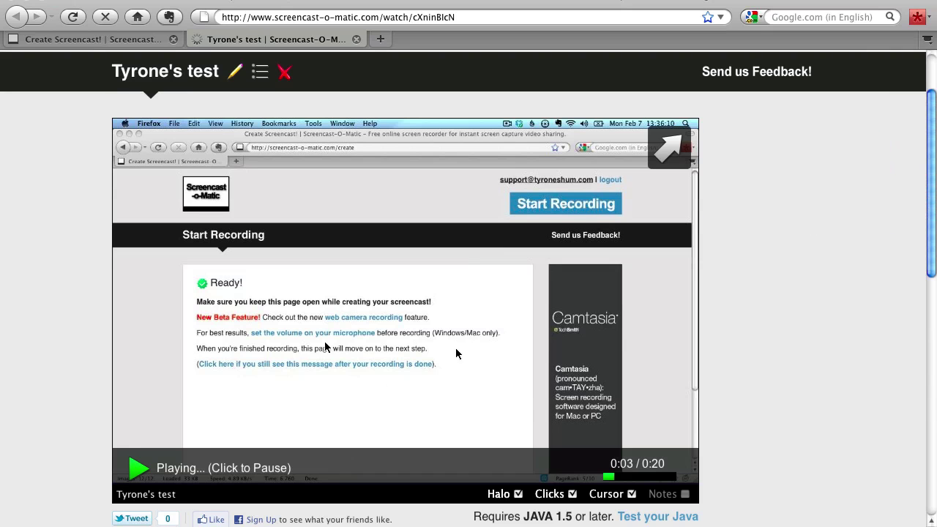
click(131, 474)
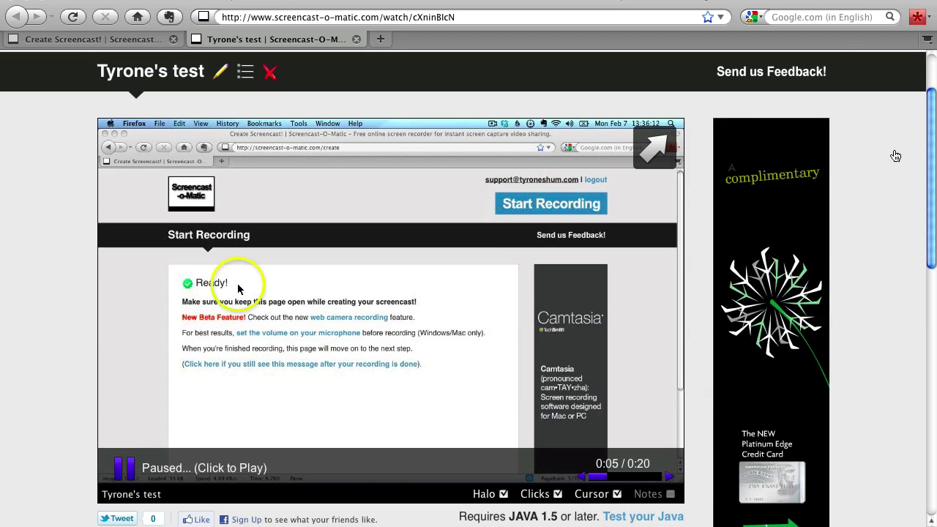
Step: Pop the player out, reposition it, close it back into the page, and scroll back
drag(933, 127, 933, 143)
click(662, 110)
drag(337, 4, 500, 63)
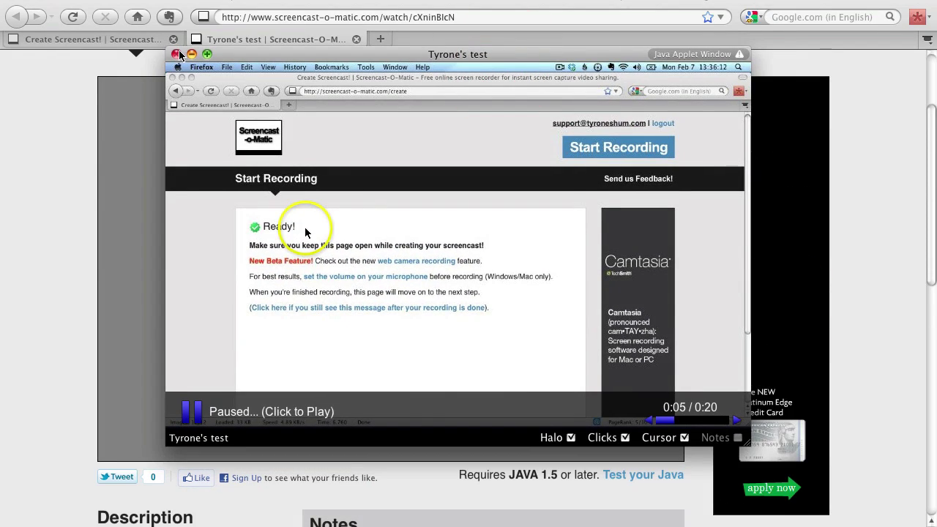
click(175, 54)
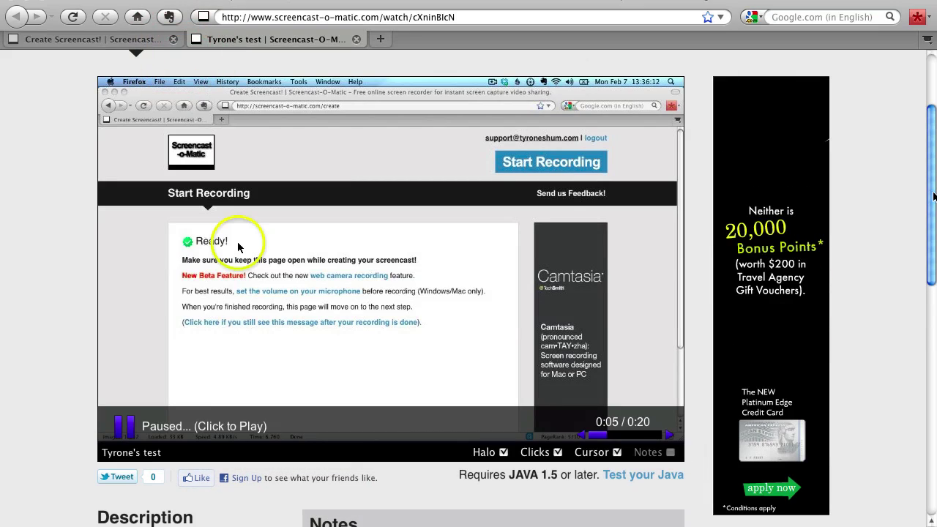
drag(933, 195, 934, 357)
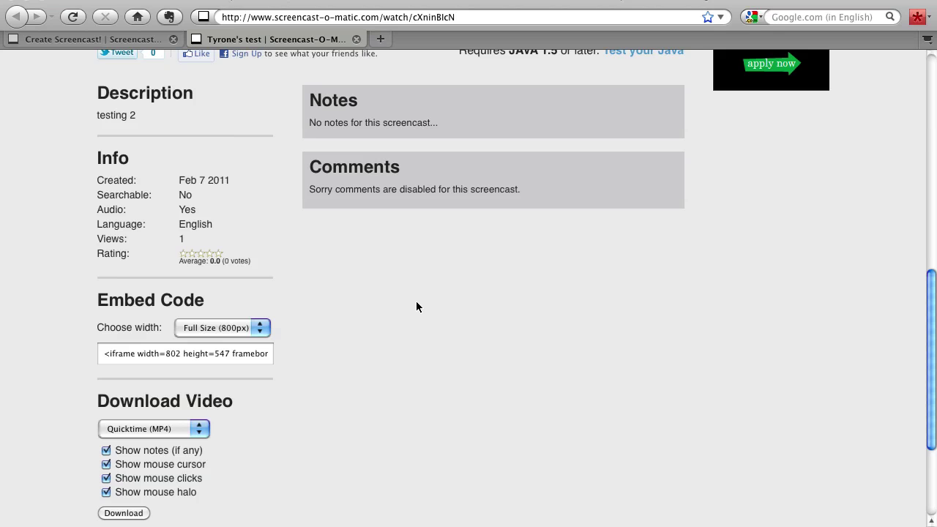
drag(933, 96, 935, 33)
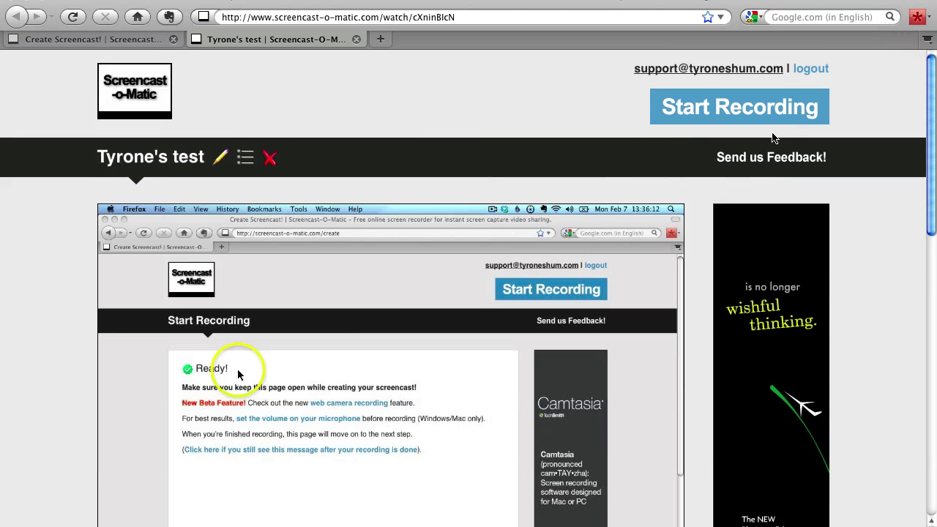